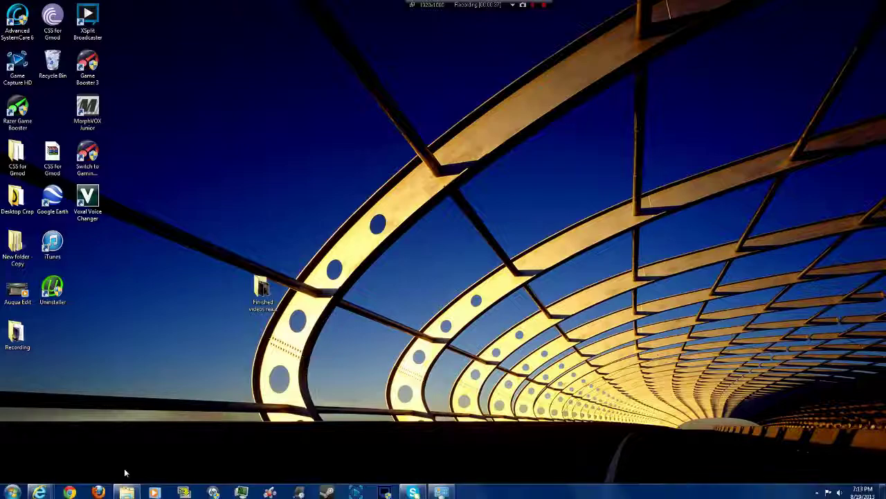
- Go through Control Panel's Network and Internet category to the Network and Sharing Center
click(13, 489)
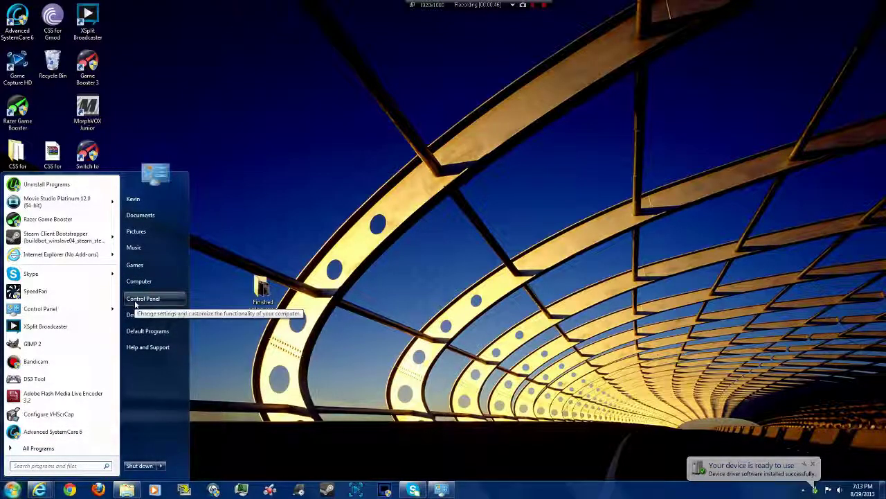
click(142, 298)
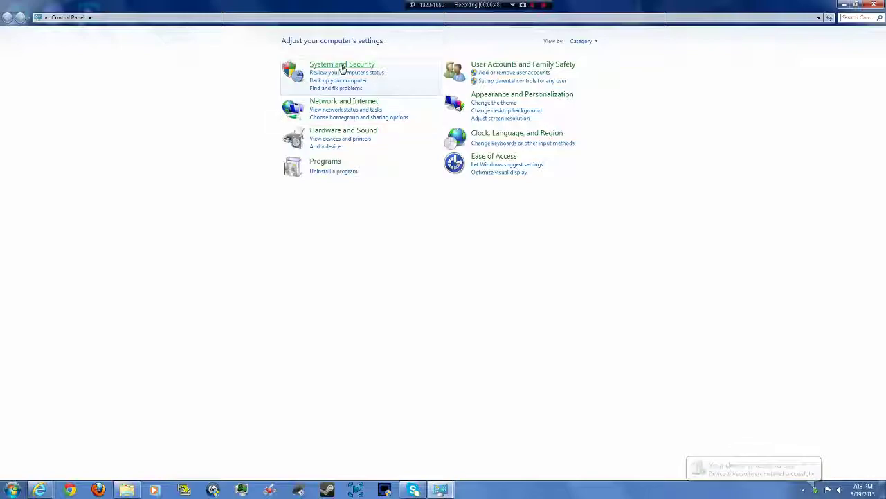
click(328, 104)
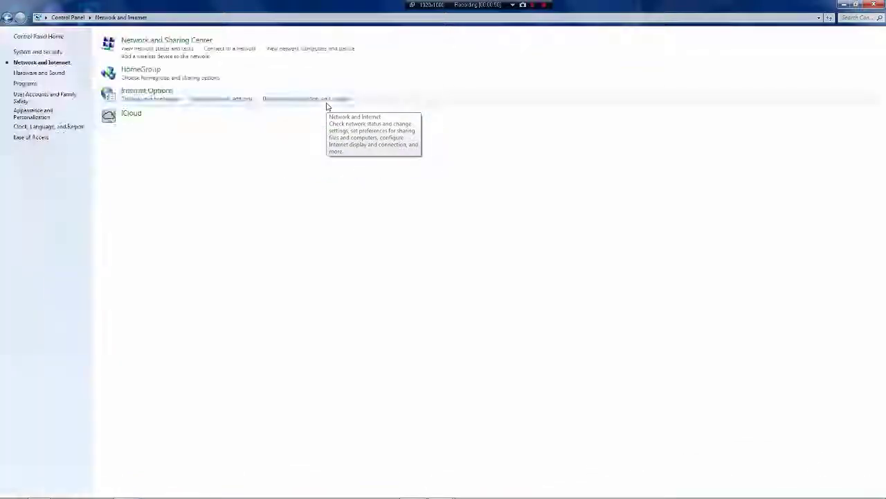
click(151, 42)
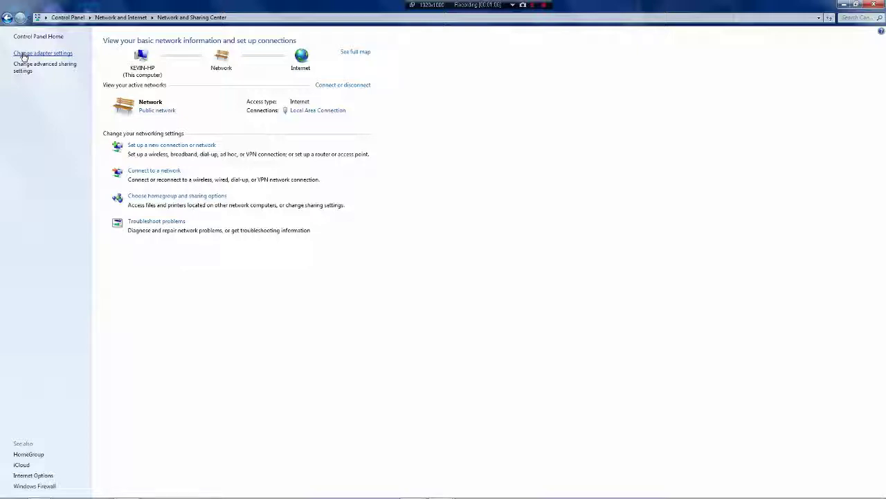
- In Network Connections, disable the Bluetooth Network Connection, then enable it again
click(24, 54)
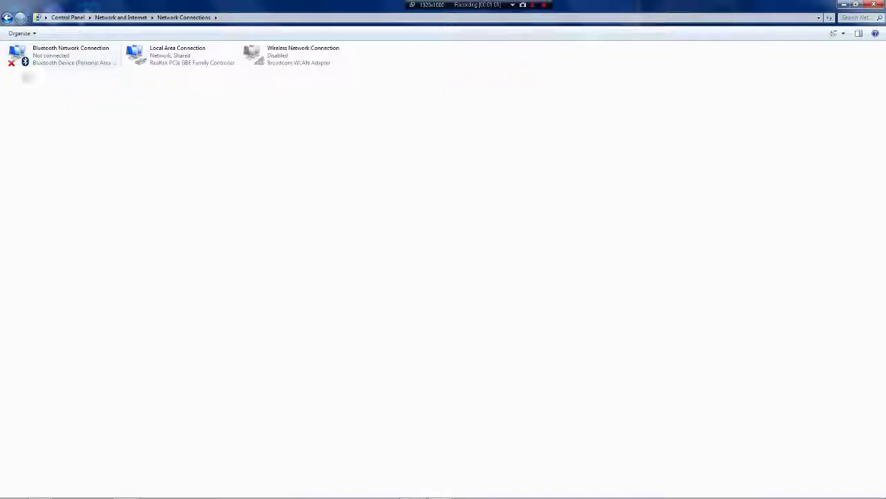
right_click(56, 56)
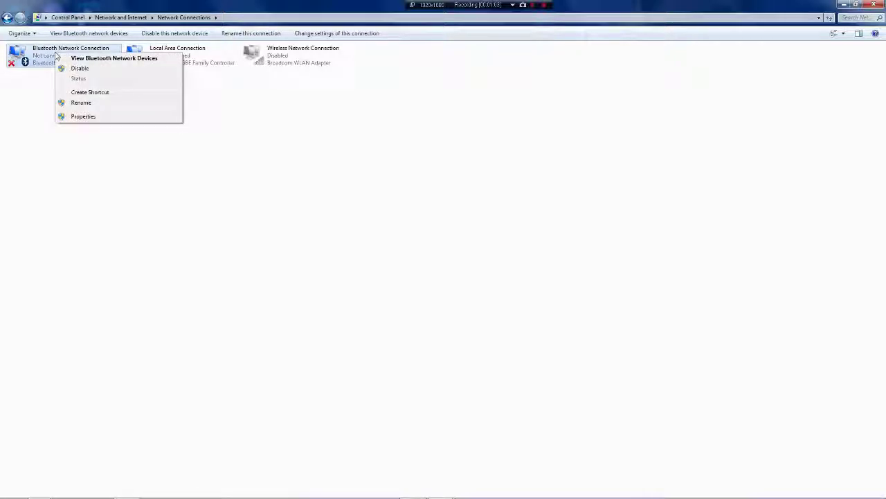
click(75, 70)
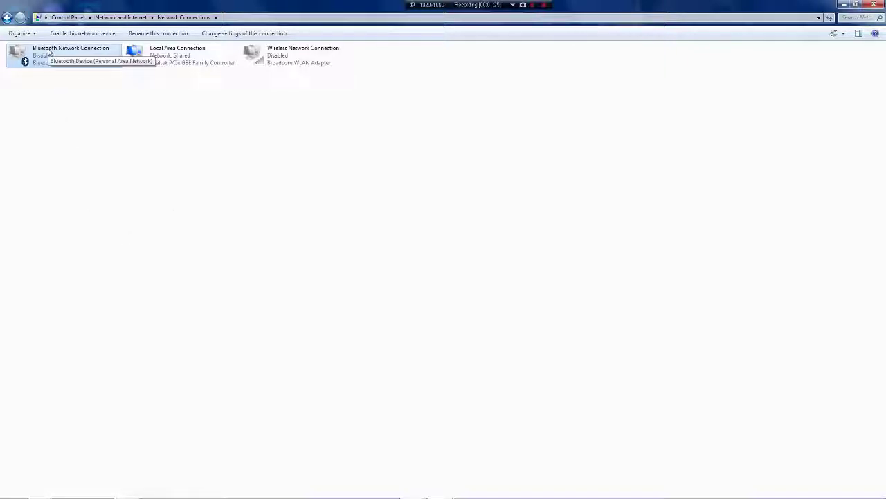
right_click(49, 53)
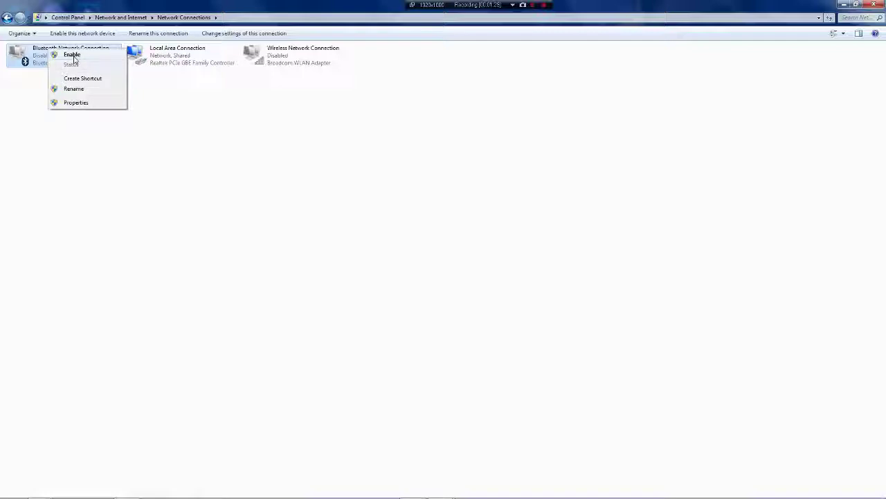
click(72, 56)
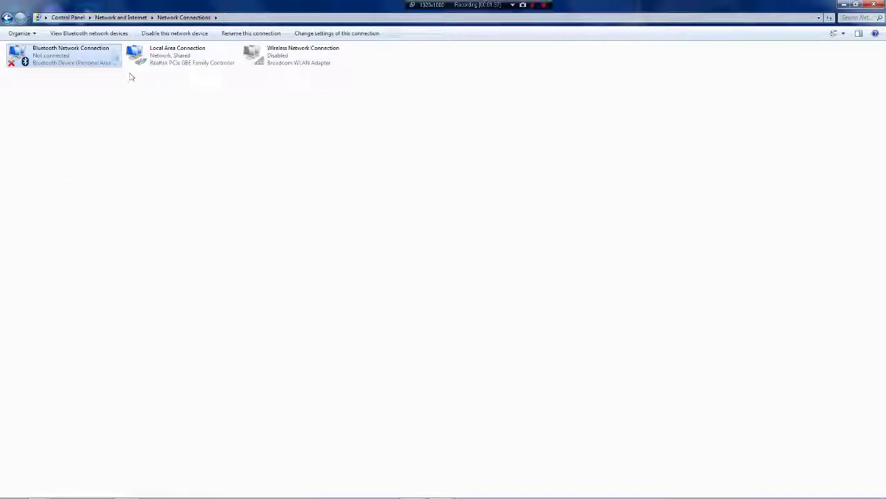
right_click(45, 54)
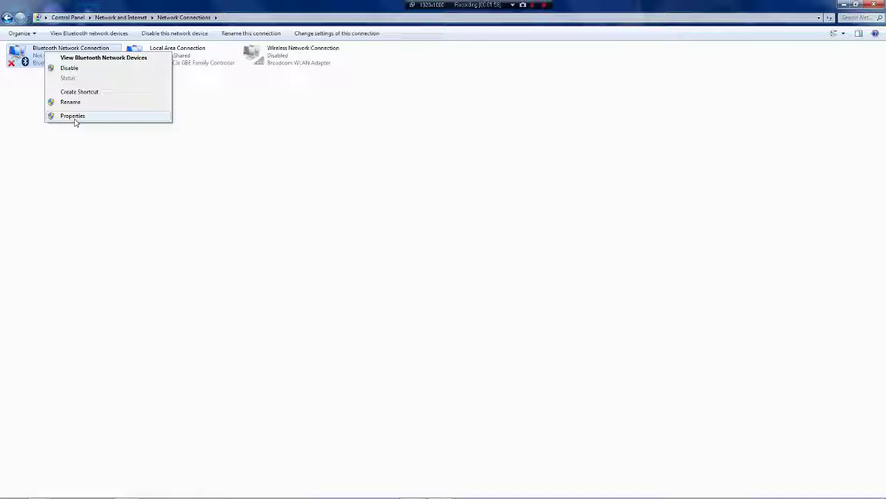
- In the Bluetooth connection's Bluetooth Settings, tick Allow Bluetooth devices to find this computer
click(75, 120)
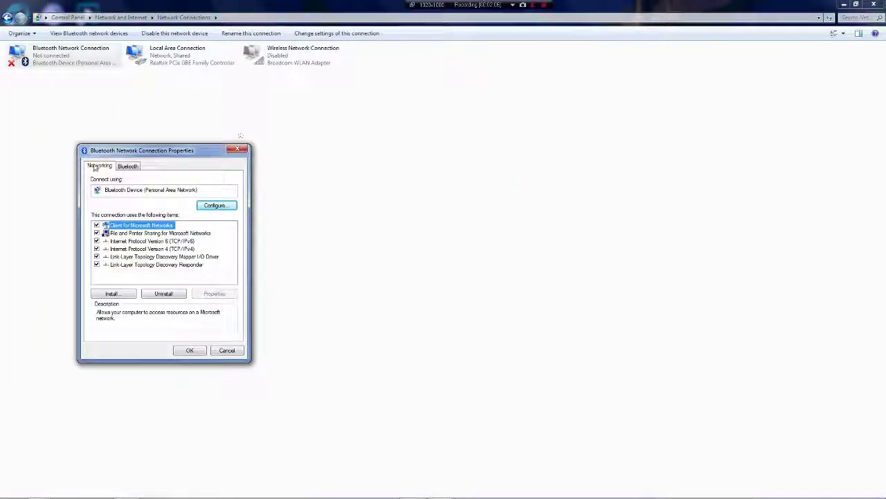
click(128, 169)
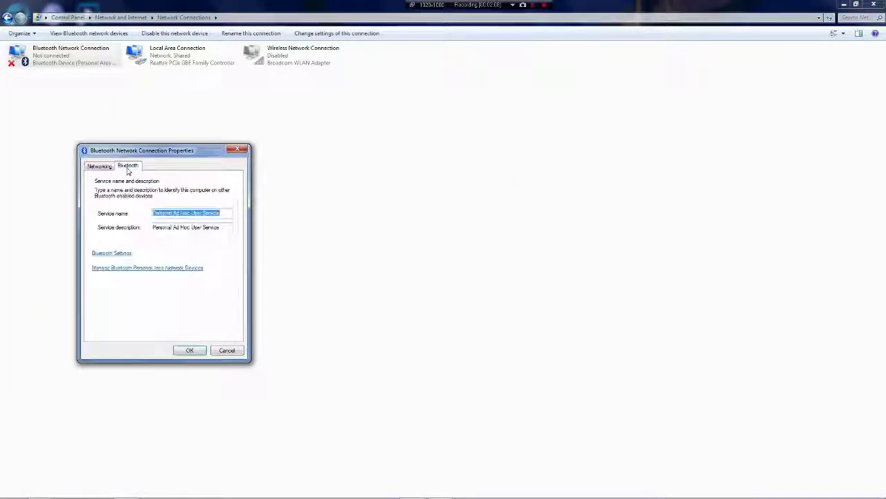
click(104, 254)
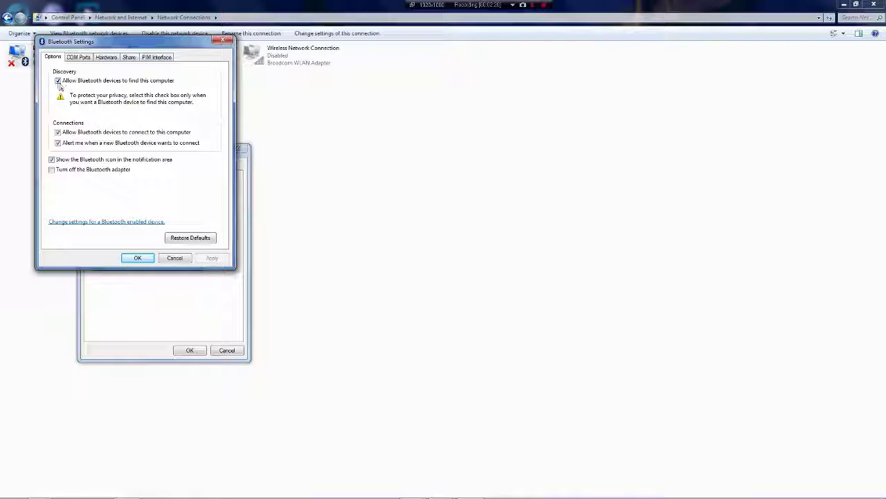
click(57, 80)
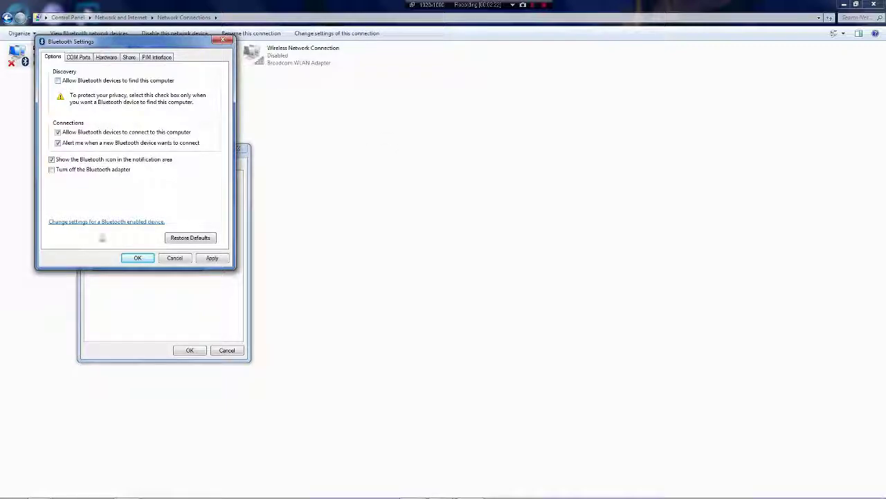
click(57, 80)
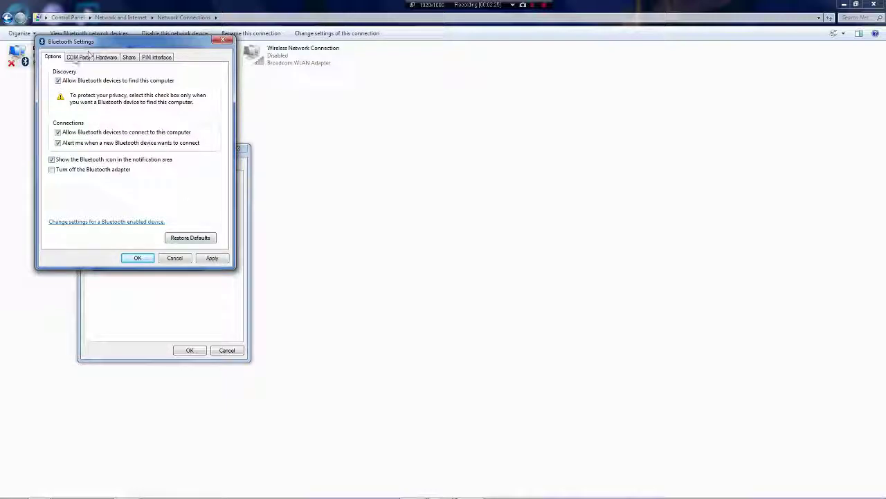
- Review the COM Ports, Hardware, Sharing and PIM Interface tabs of Bluetooth Settings
click(78, 58)
click(106, 58)
click(129, 58)
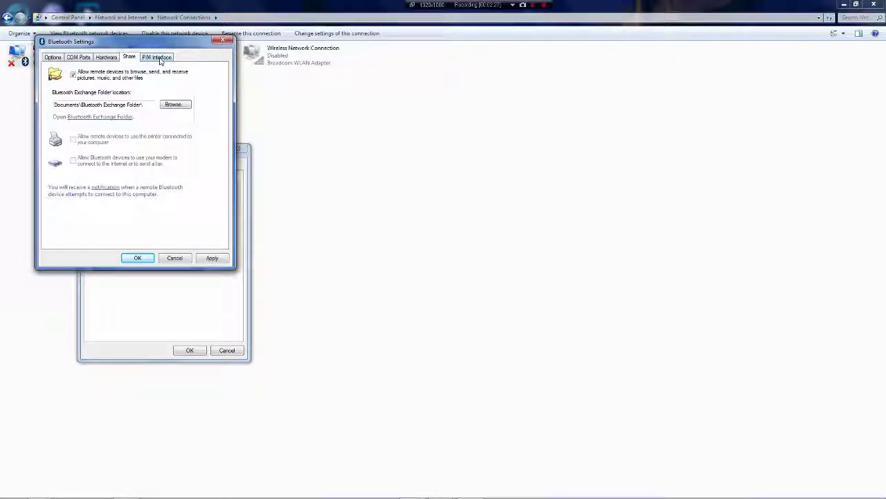
click(157, 57)
click(129, 58)
click(53, 57)
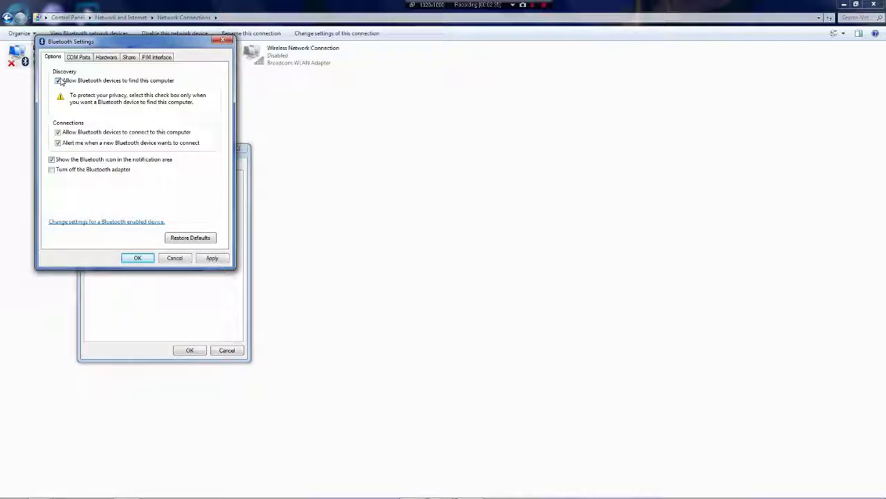
- Apply the discovery setting and close Bluetooth Settings and the connection properties
click(211, 258)
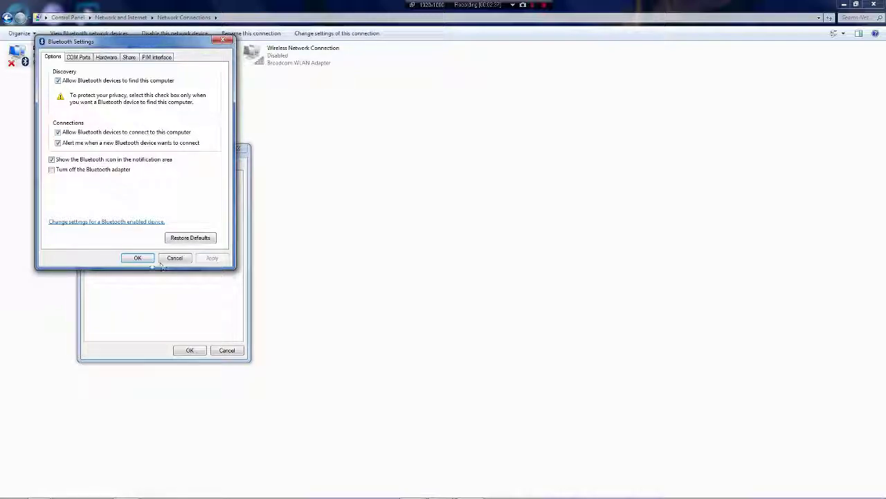
click(129, 260)
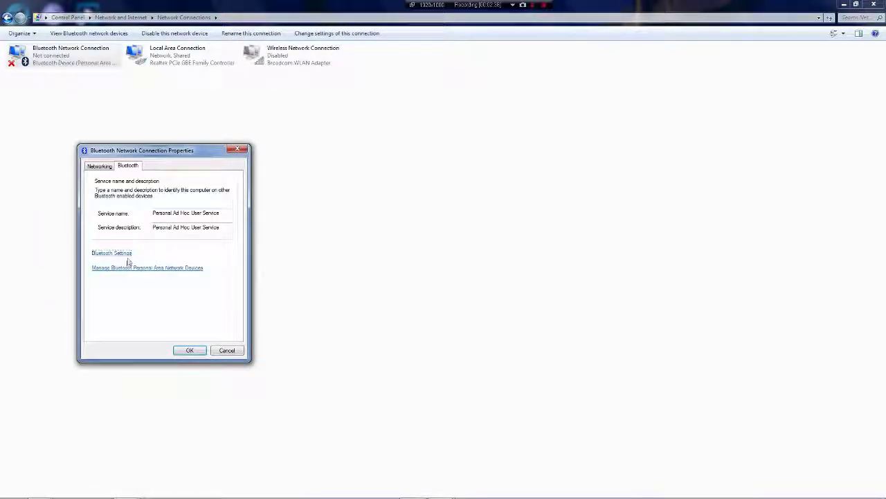
click(100, 168)
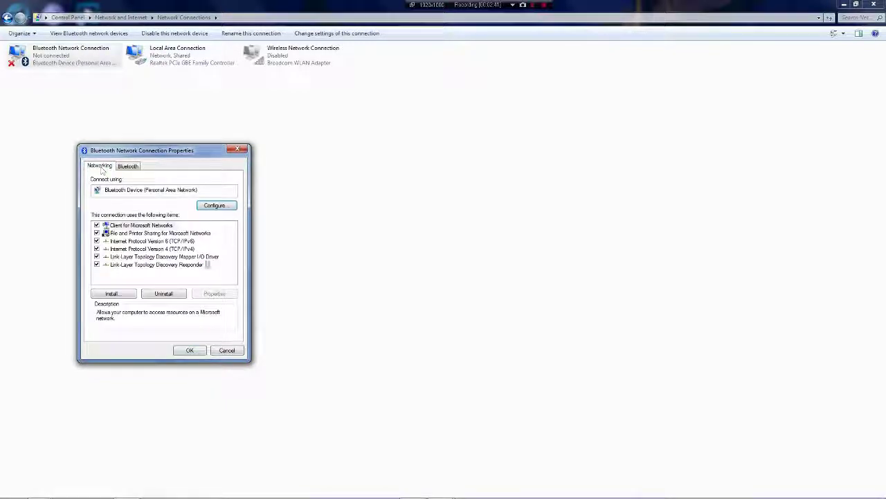
click(189, 350)
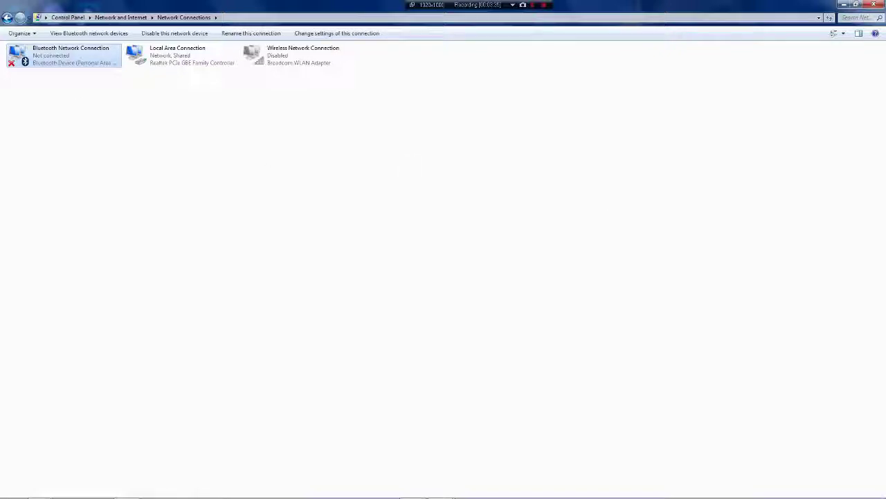
- Wait for the Bluetooth device's connection request notice to appear by the taskbar clock
mouse_move(815, 494)
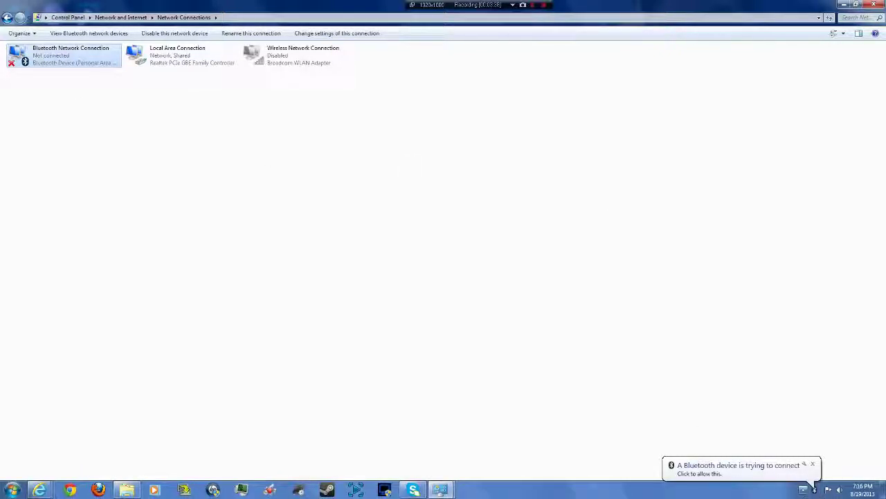
- Accept the incoming Bluetooth request and finish pairing the device named Dumbass
click(815, 491)
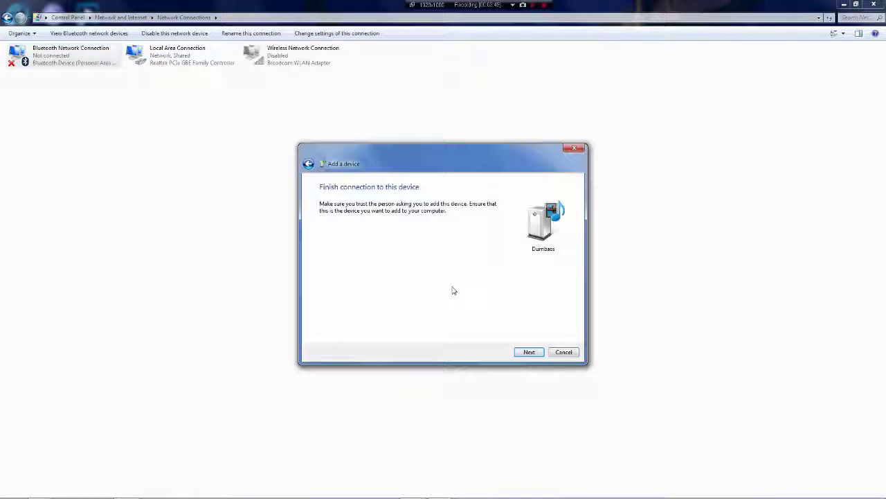
click(528, 352)
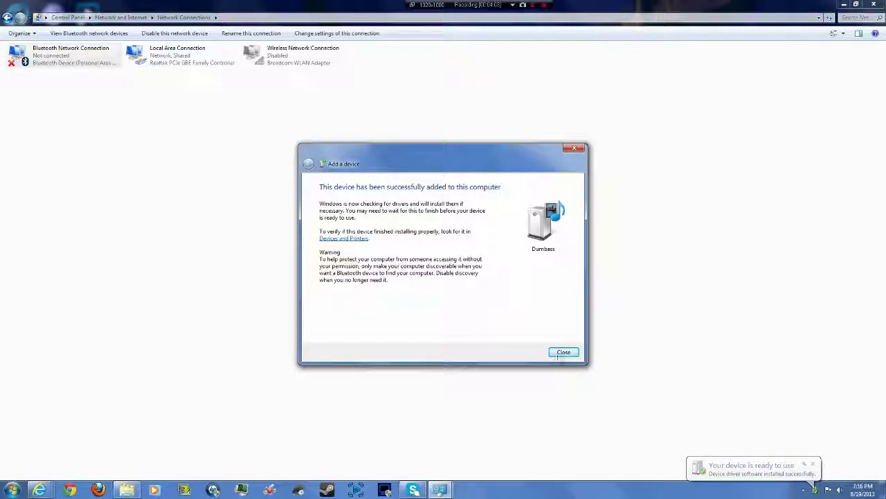
click(563, 353)
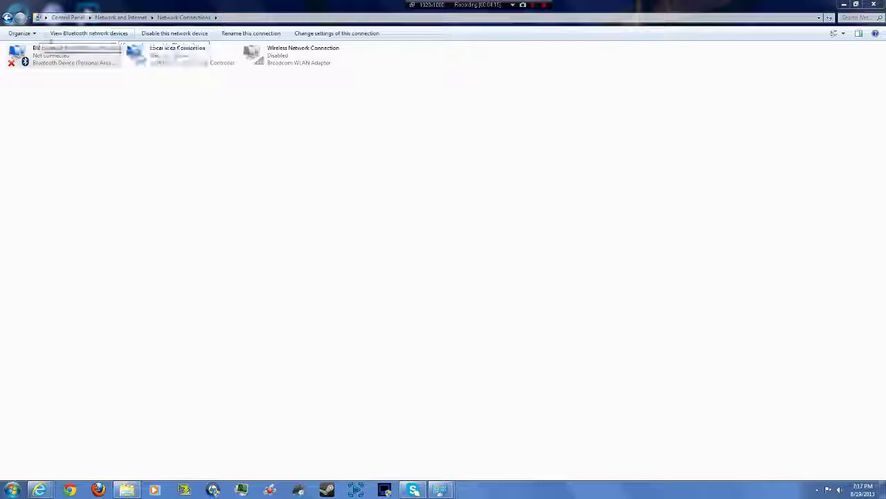
- View Bluetooth network devices, then find Dumbass listed in Devices and Printers
click(103, 41)
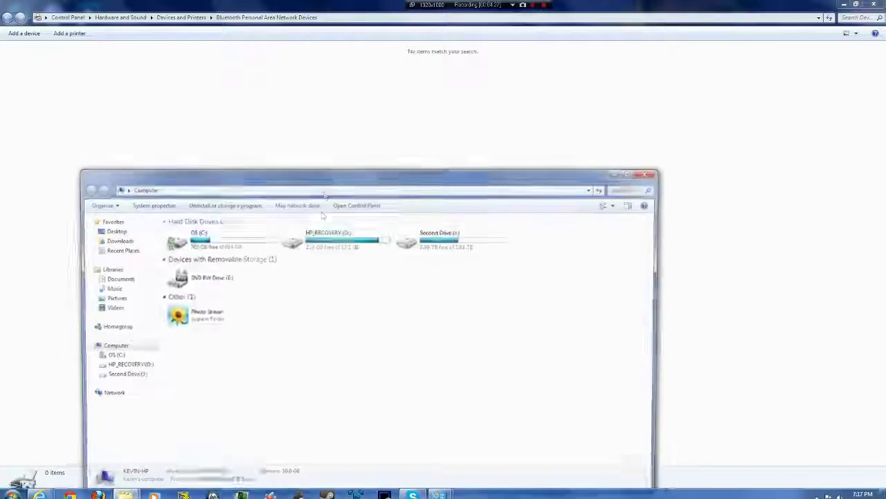
click(649, 173)
click(12, 491)
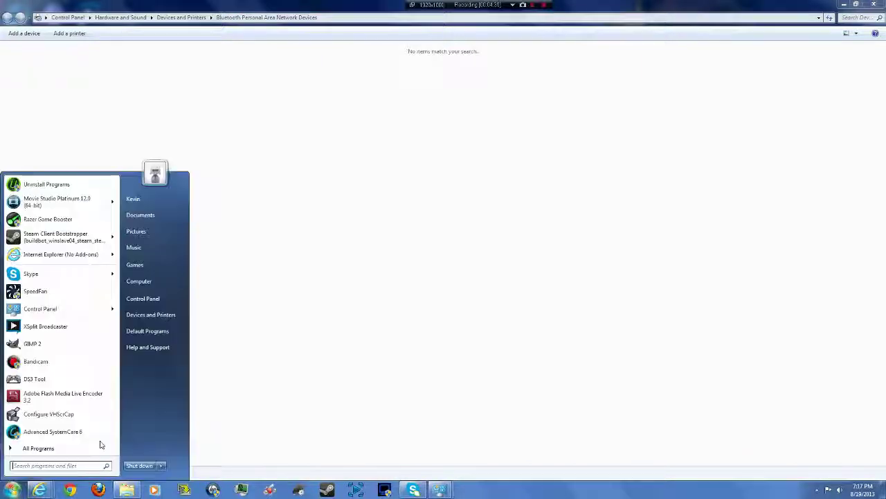
click(146, 315)
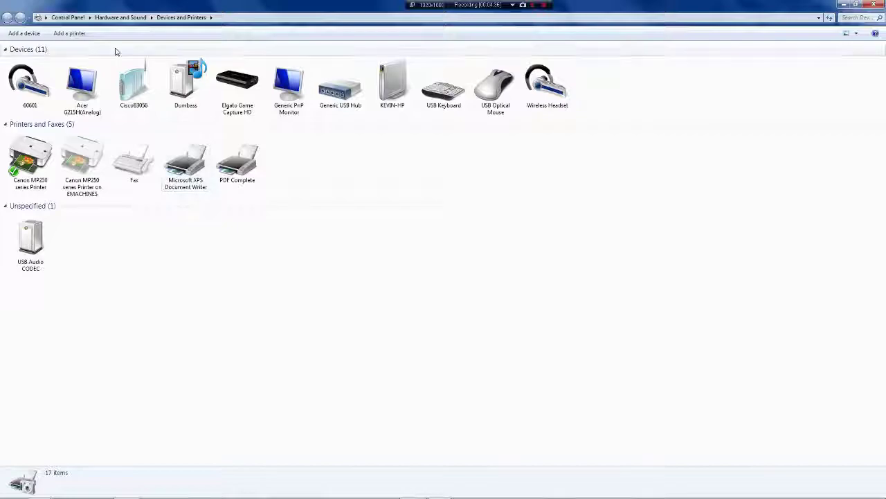
click(200, 94)
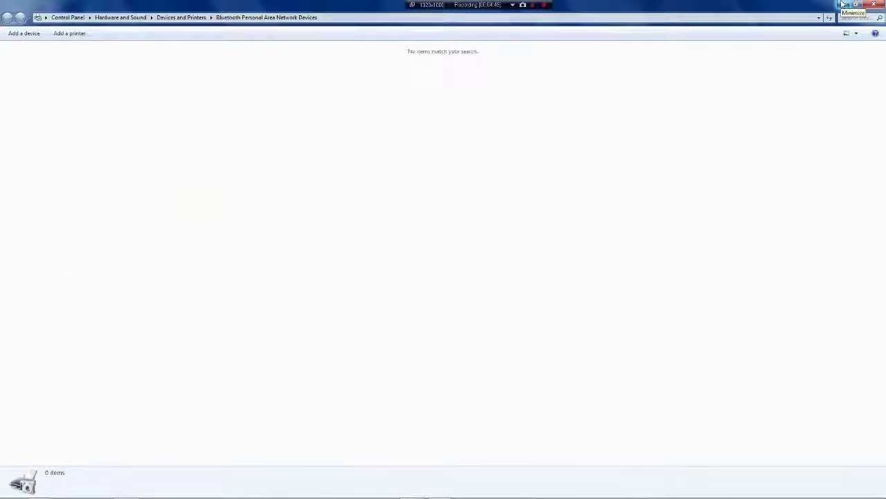
click(843, 5)
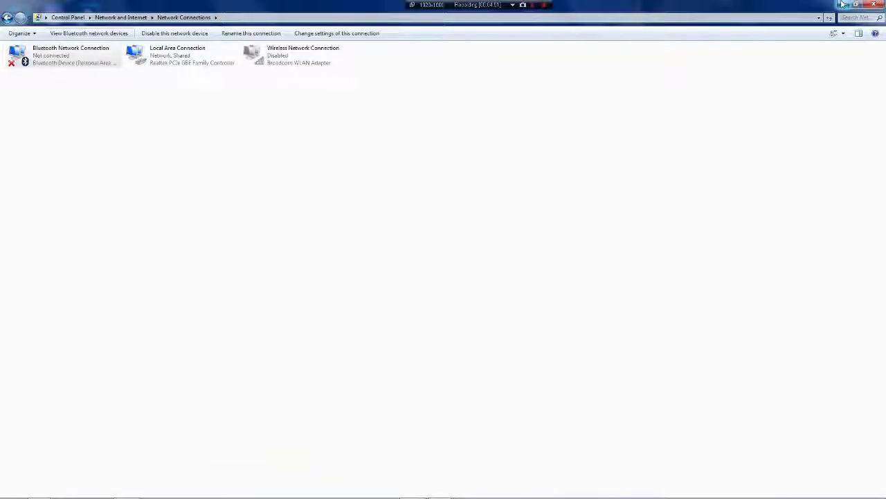